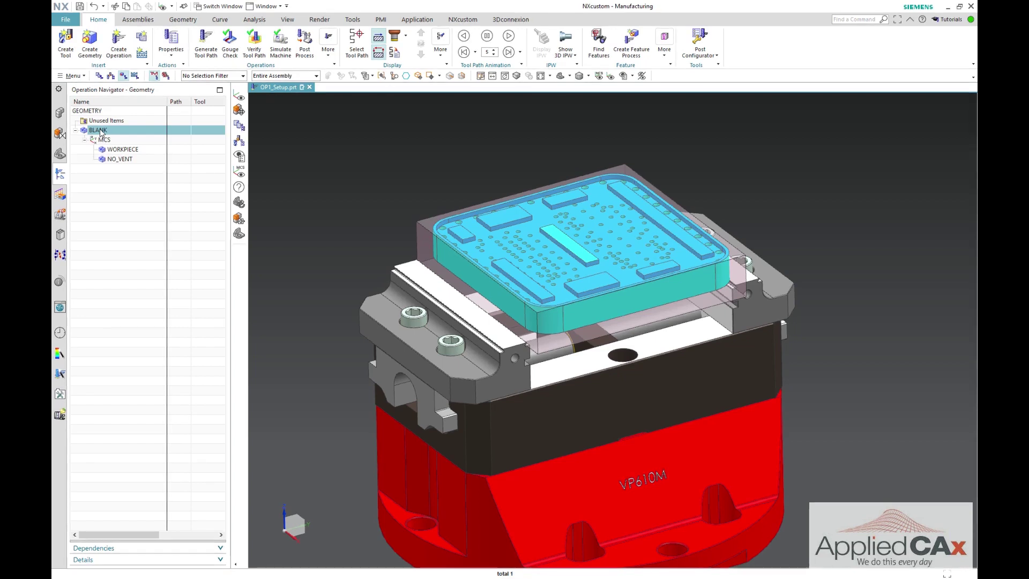
# - Assign the translucent stock body as the BLANK group's blank geometry and set its IPW positioning type to CSYS
pyautogui.doubleClick(100, 132)
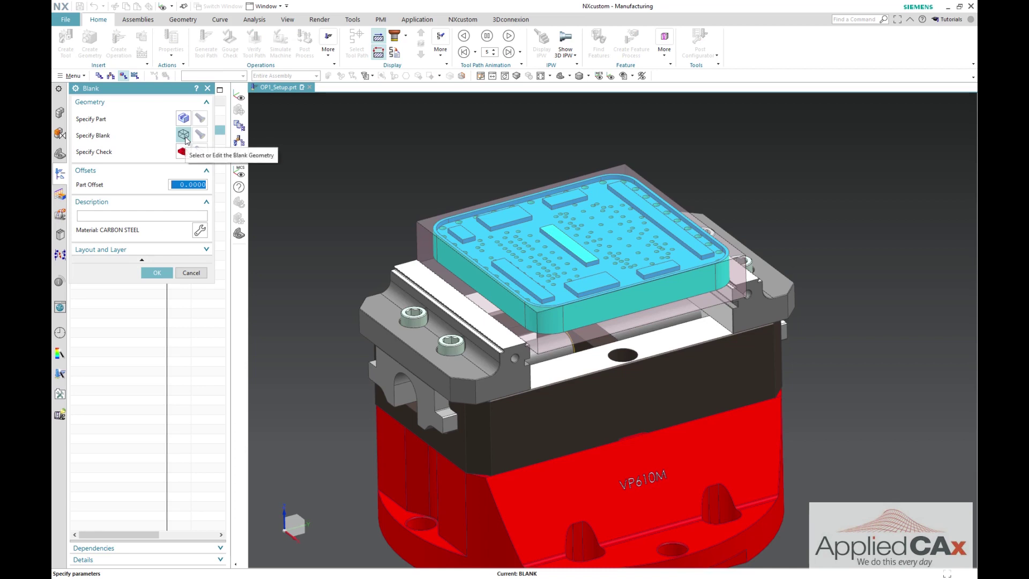
pyautogui.click(186, 140)
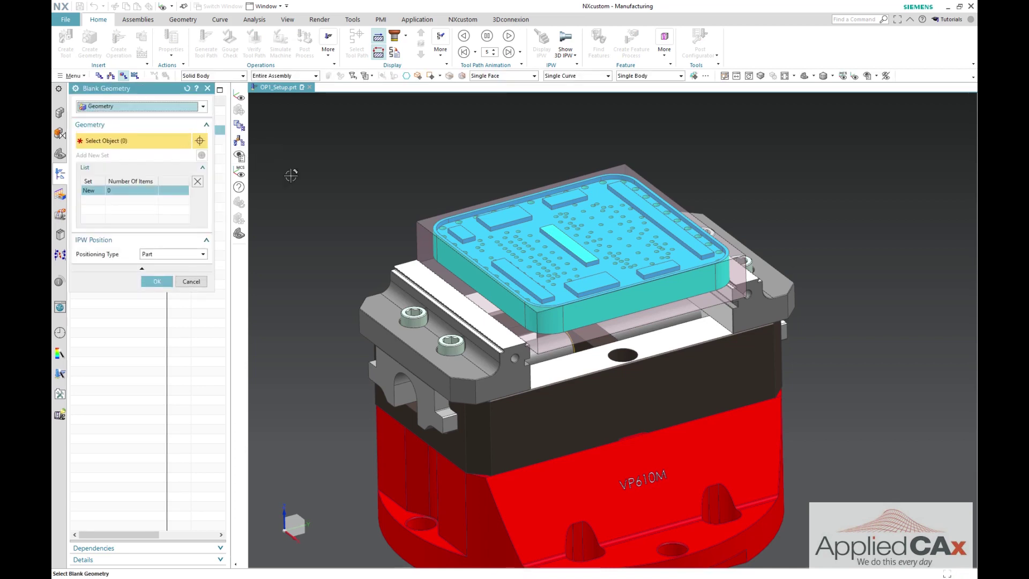
pyautogui.click(425, 217)
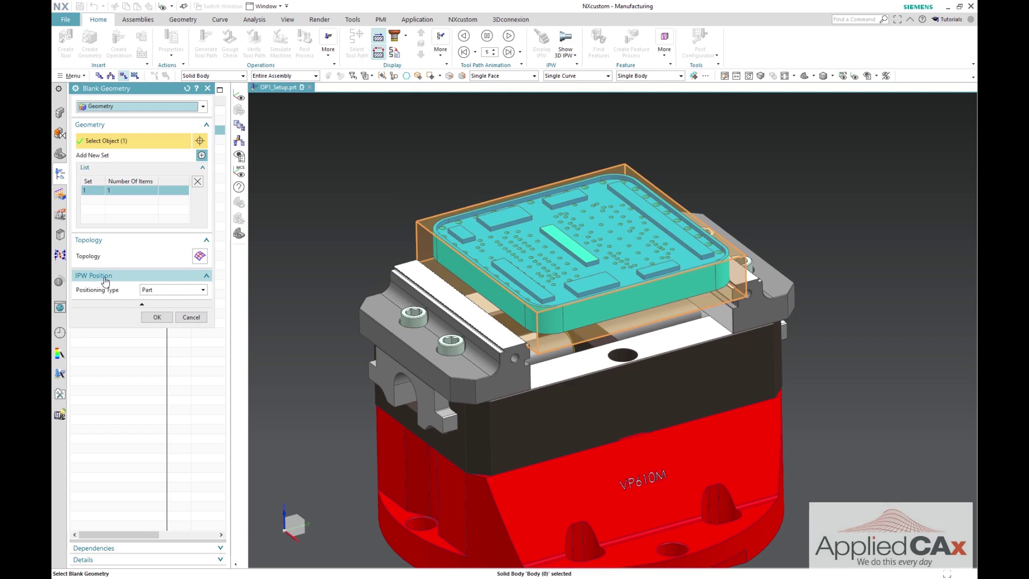
pyautogui.click(161, 290)
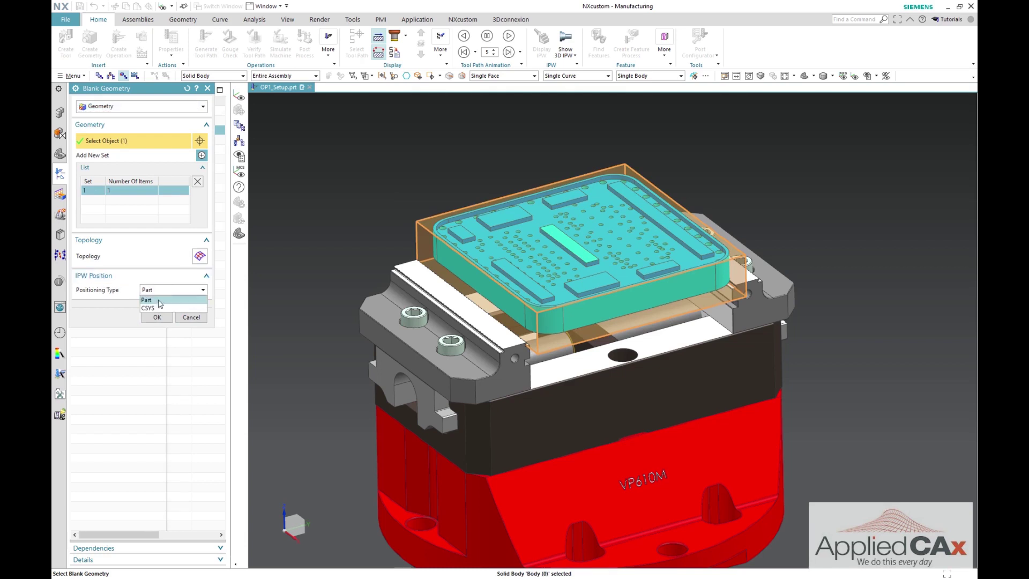
pyautogui.click(149, 308)
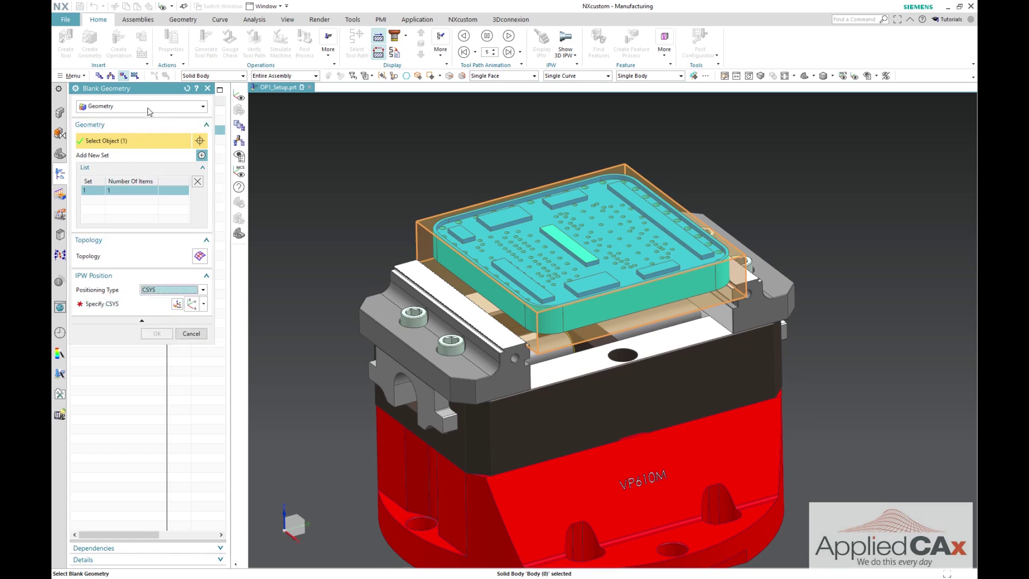
# - Position the IPW on the part's datum coordinate system, using Selected CSYS as reference with Entire Assembly scope, and accept the blank
pyautogui.click(60, 115)
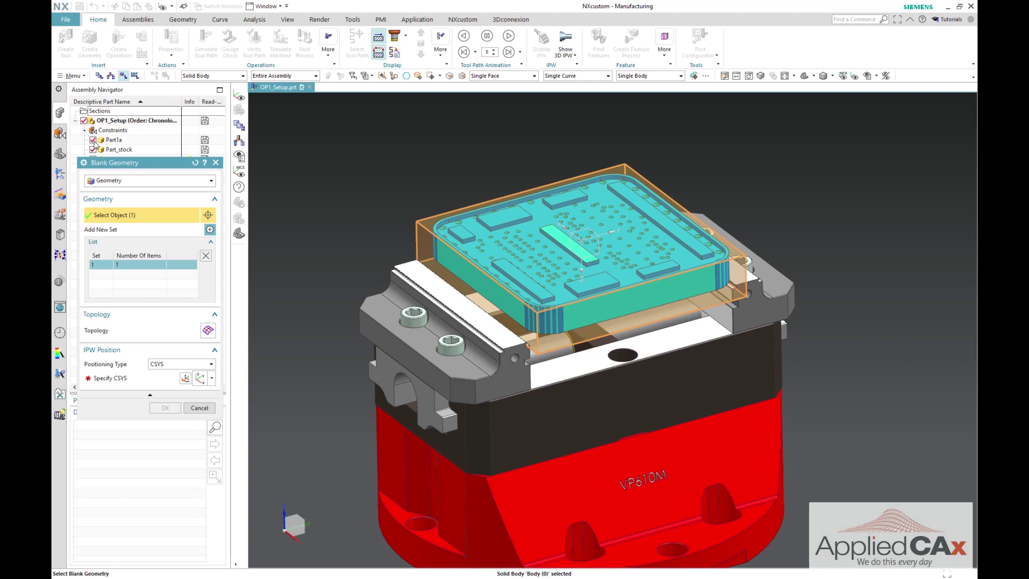
pyautogui.click(111, 378)
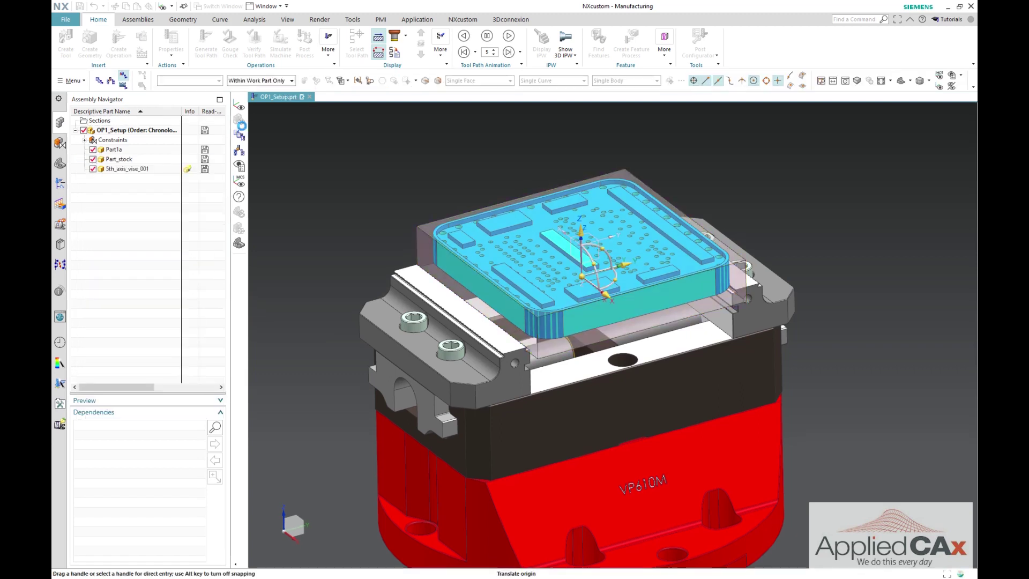
pyautogui.click(180, 213)
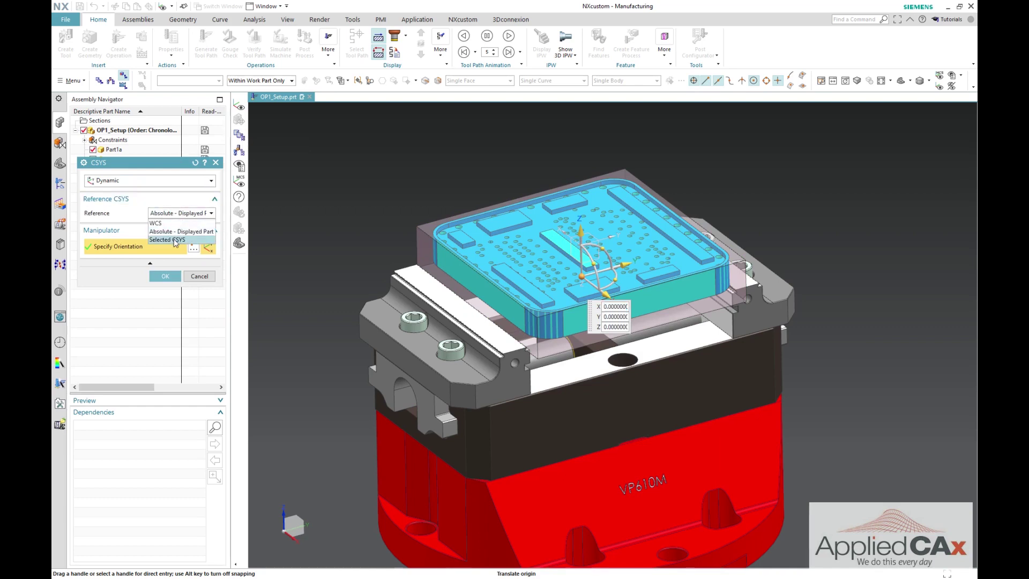
pyautogui.click(175, 241)
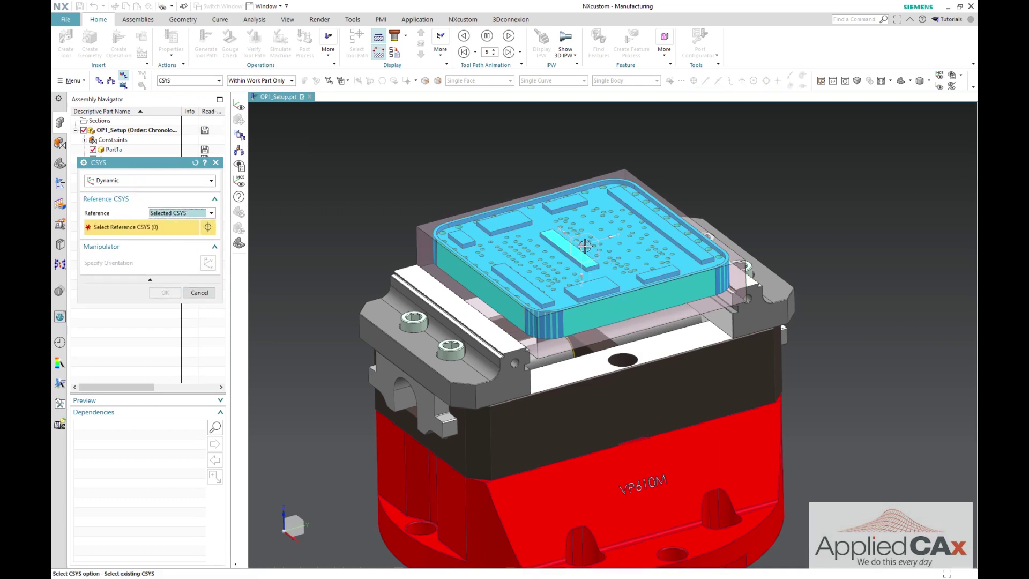
pyautogui.click(248, 82)
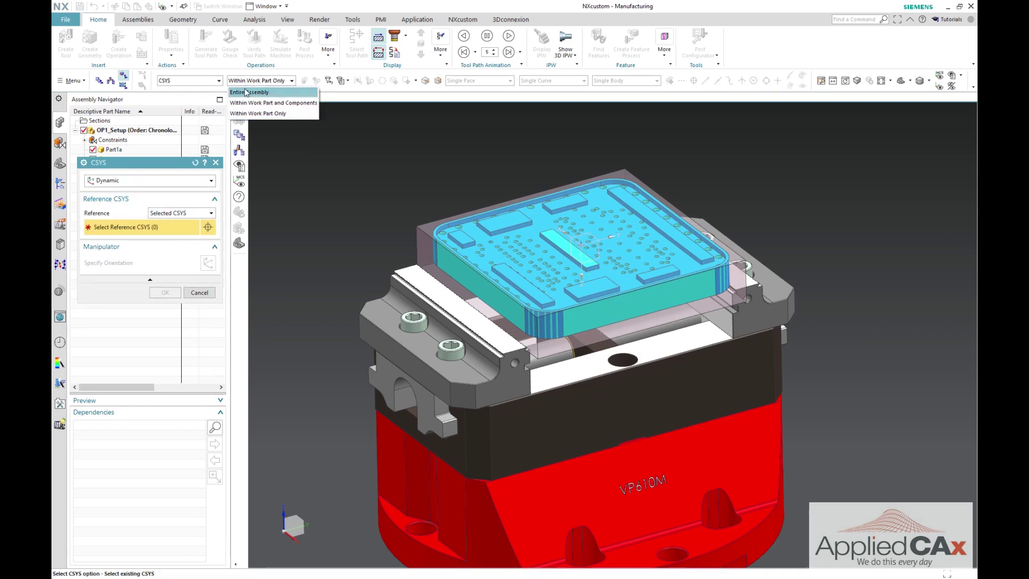
pyautogui.click(247, 92)
pyautogui.click(589, 244)
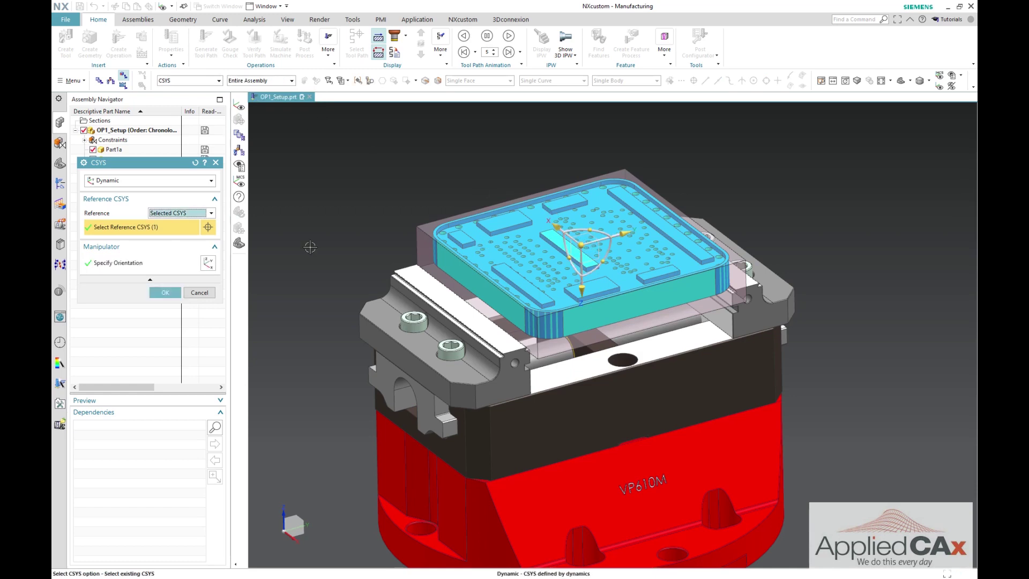
pyautogui.click(167, 292)
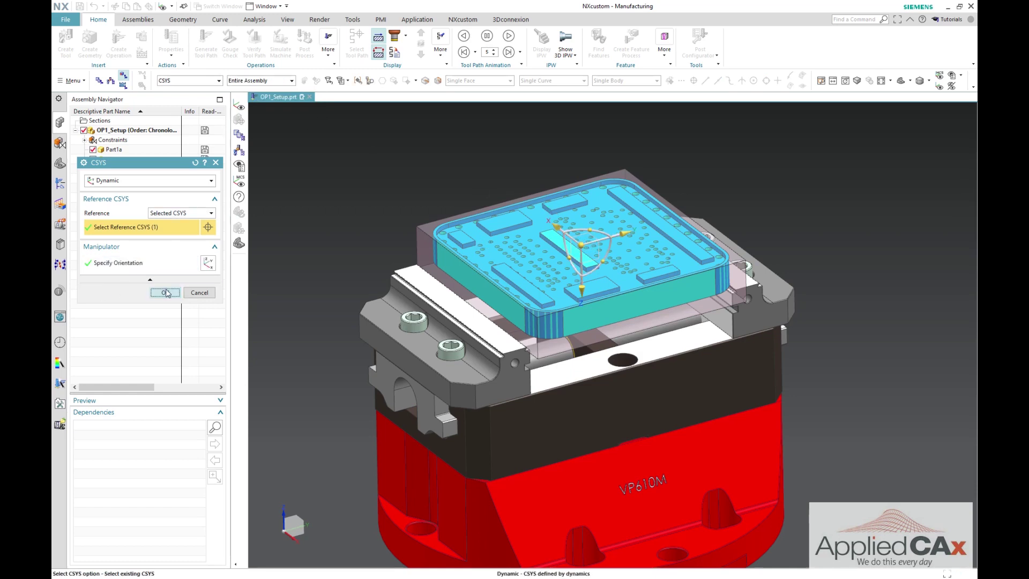
pyautogui.click(164, 408)
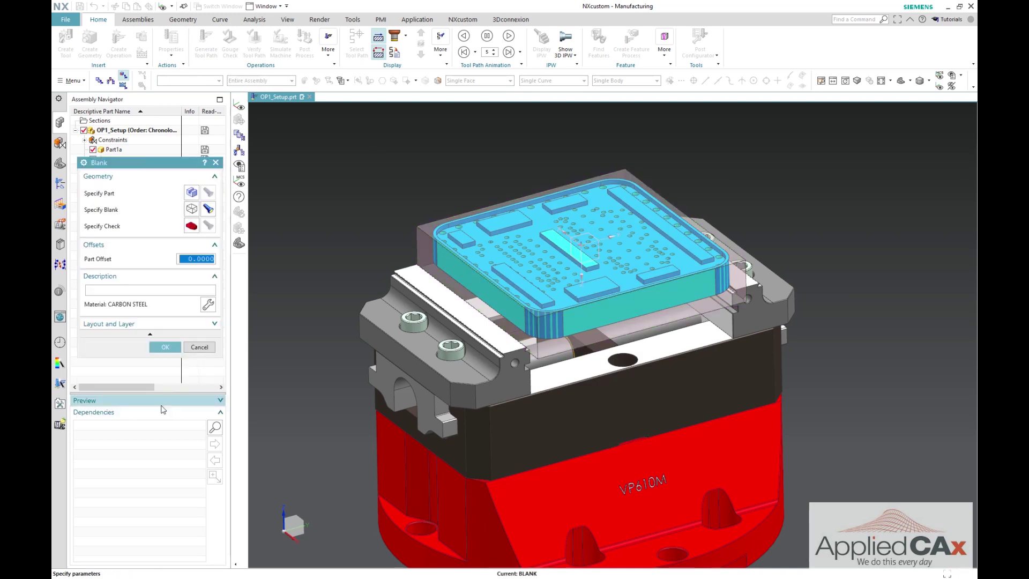
pyautogui.click(165, 347)
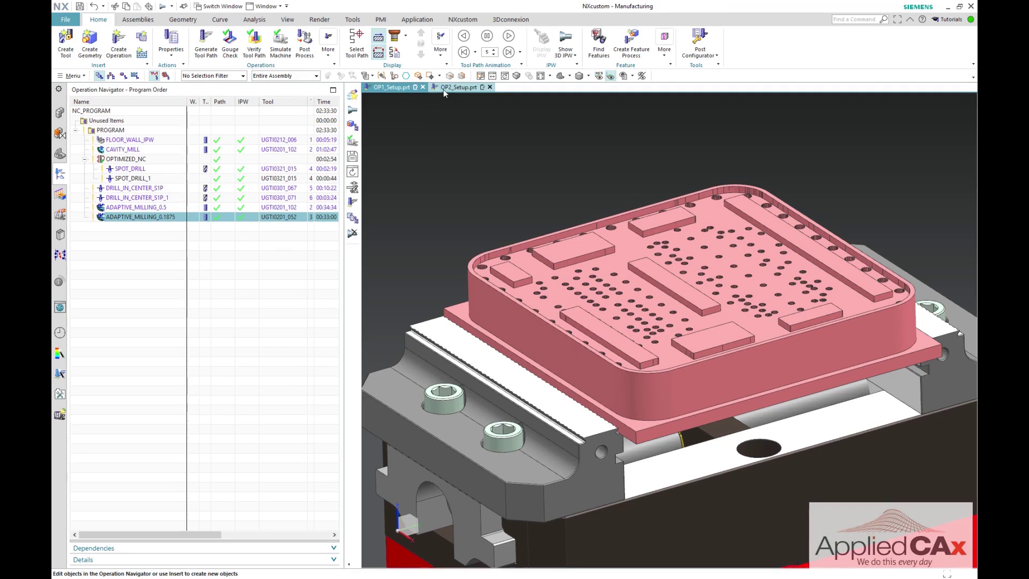
# - Switch to OP2_Setup.prt and open its BLANK geometry group for editing
pyautogui.click(443, 89)
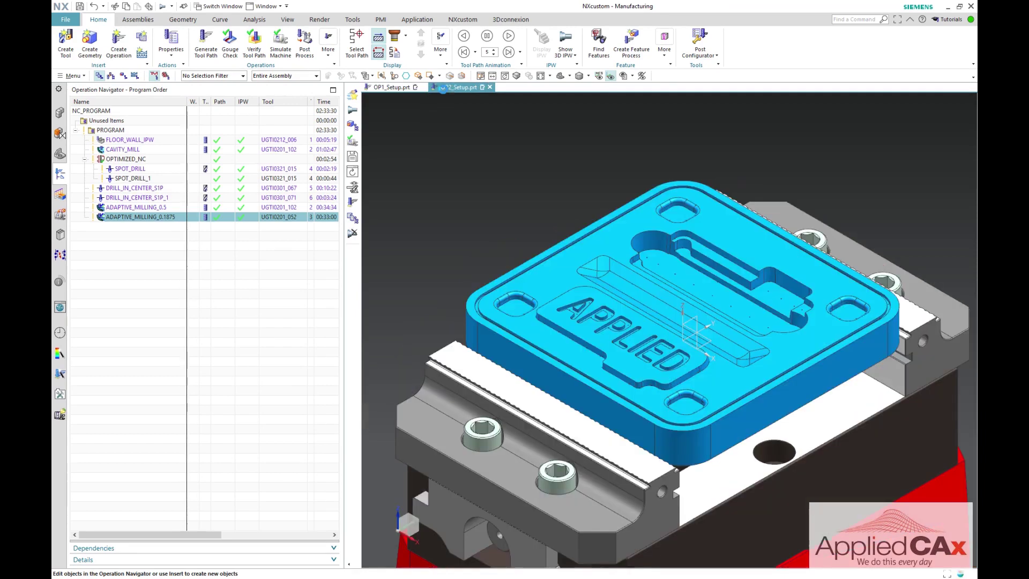
pyautogui.click(123, 76)
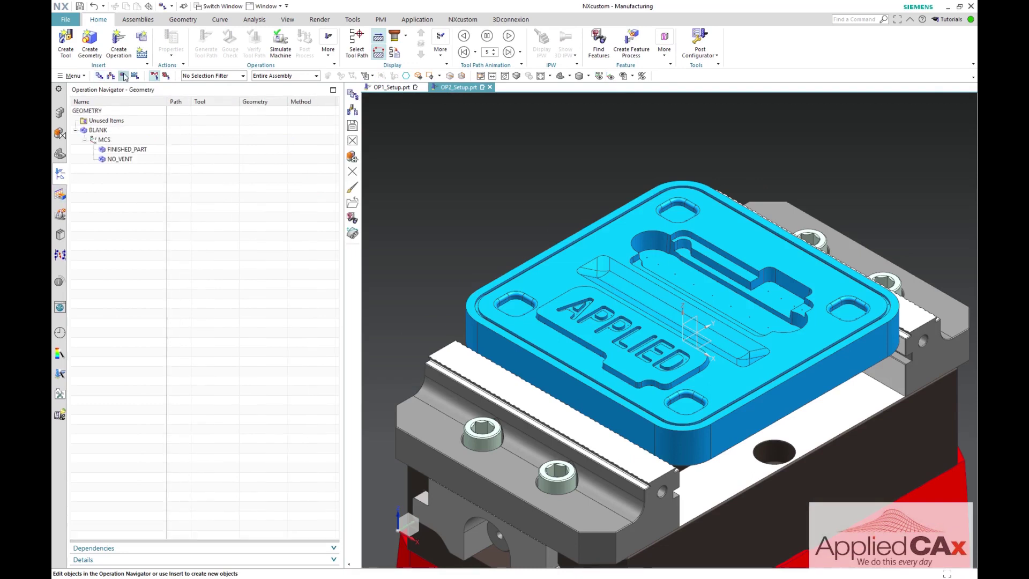
pyautogui.doubleClick(106, 130)
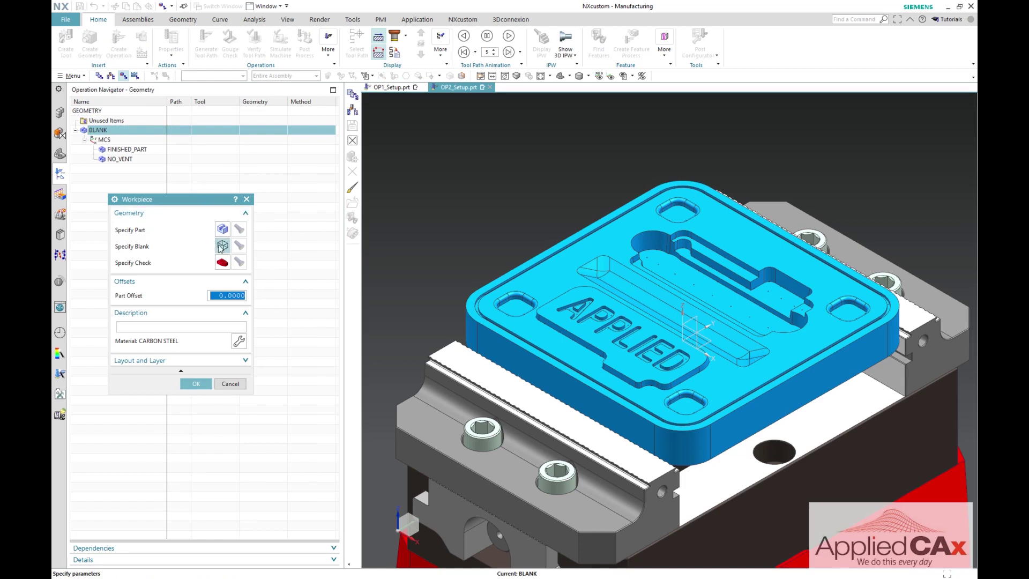
# - Define the blank as IPW - In Process Workpiece, copied from the BLANK group of OP1_Setup
pyautogui.click(221, 246)
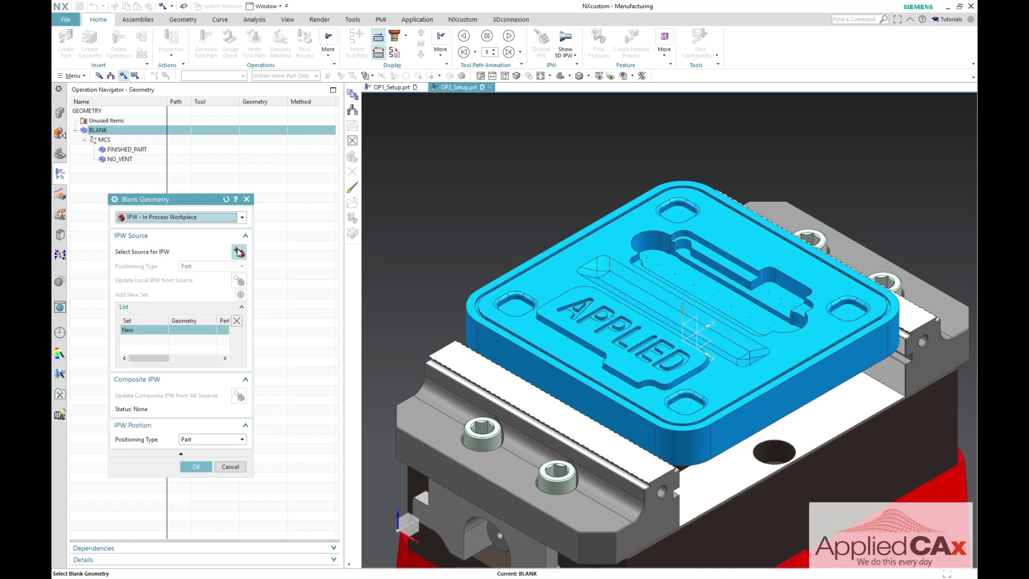
pyautogui.click(239, 251)
pyautogui.click(226, 230)
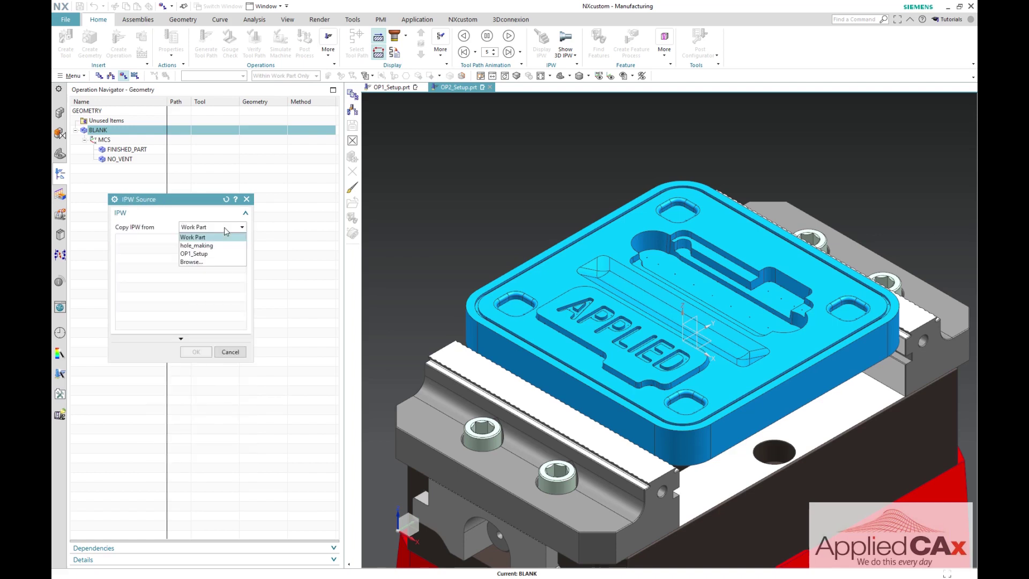
pyautogui.click(193, 253)
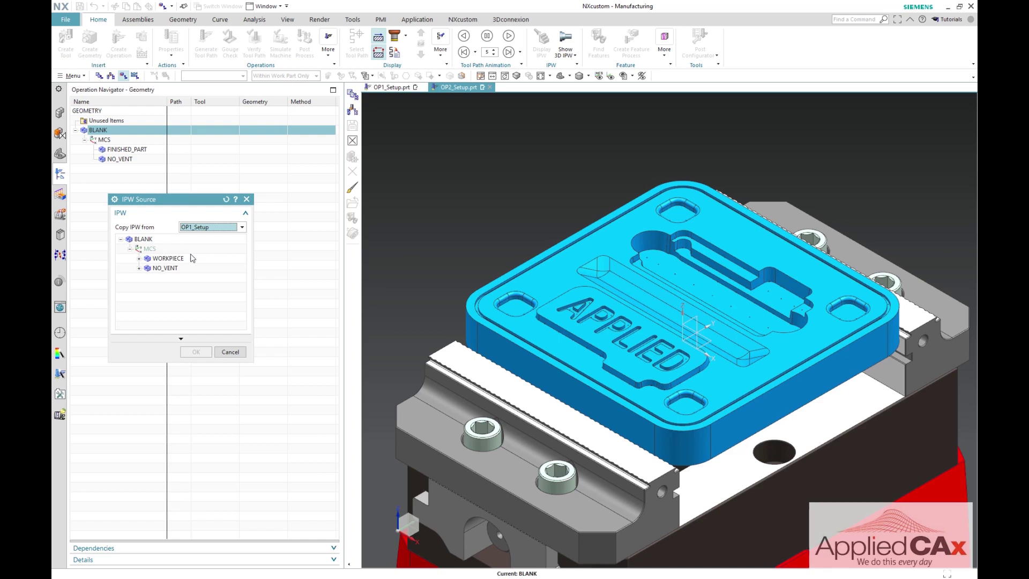
pyautogui.click(143, 243)
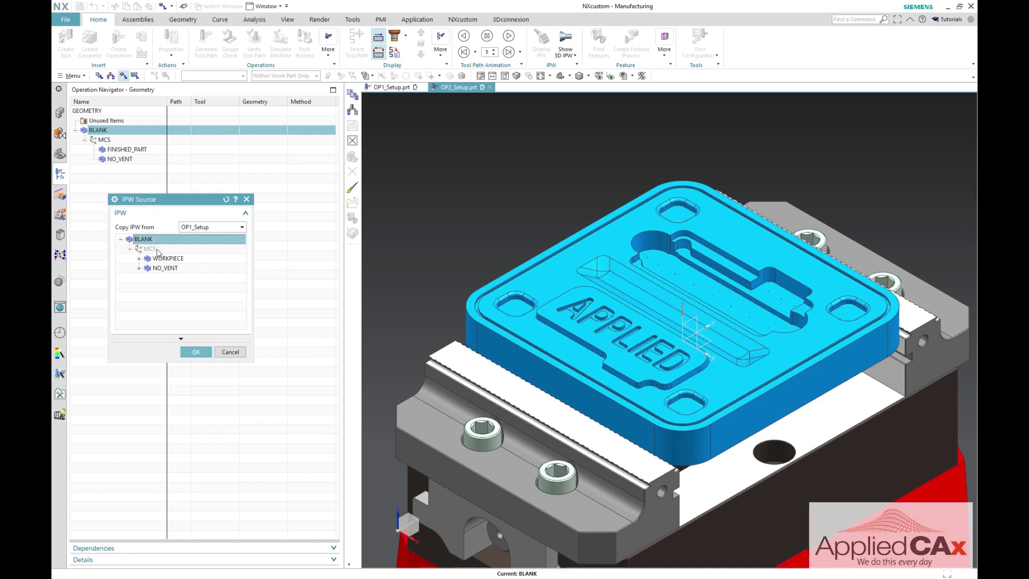
pyautogui.click(196, 353)
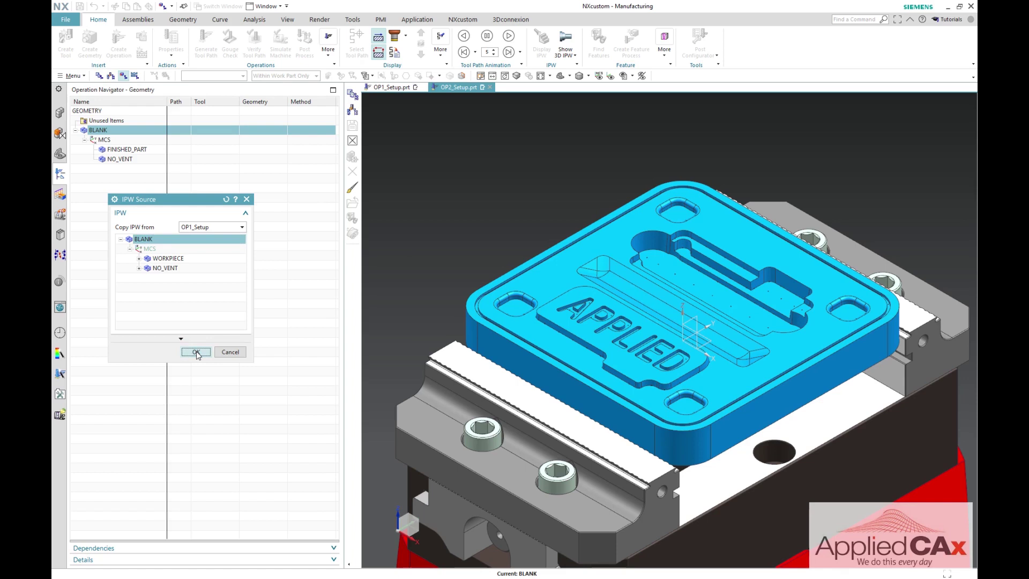
pyautogui.click(197, 354)
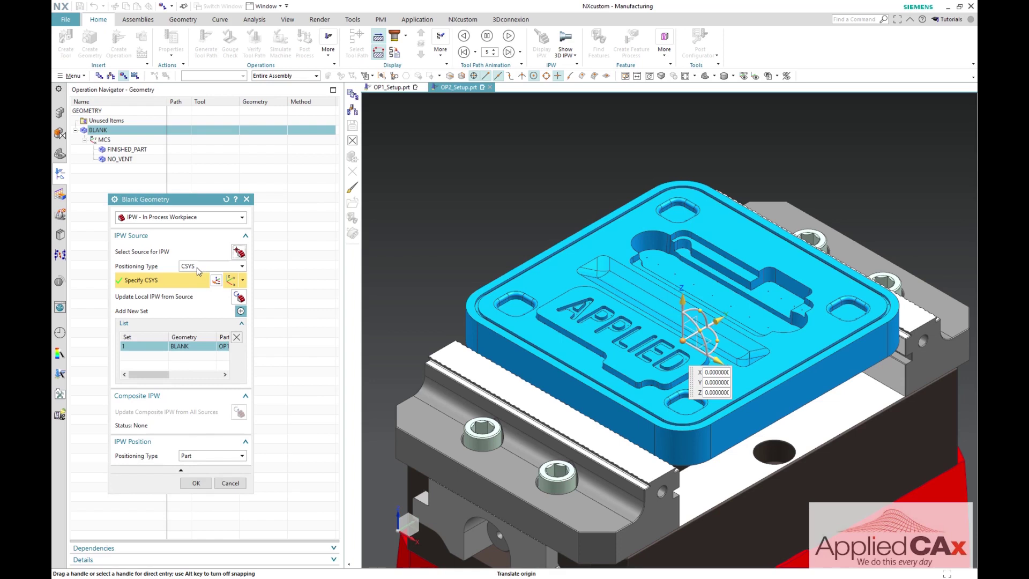
# - Position the source IPW on the part's datum coordinate system, using Selected CSYS as reference with Entire Assembly scope
pyautogui.click(216, 280)
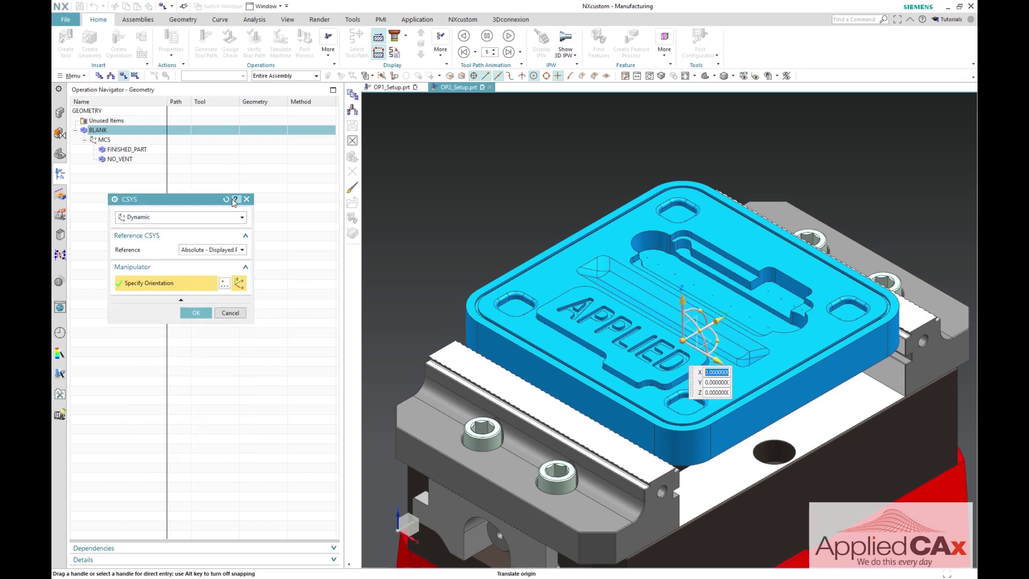
pyautogui.click(208, 253)
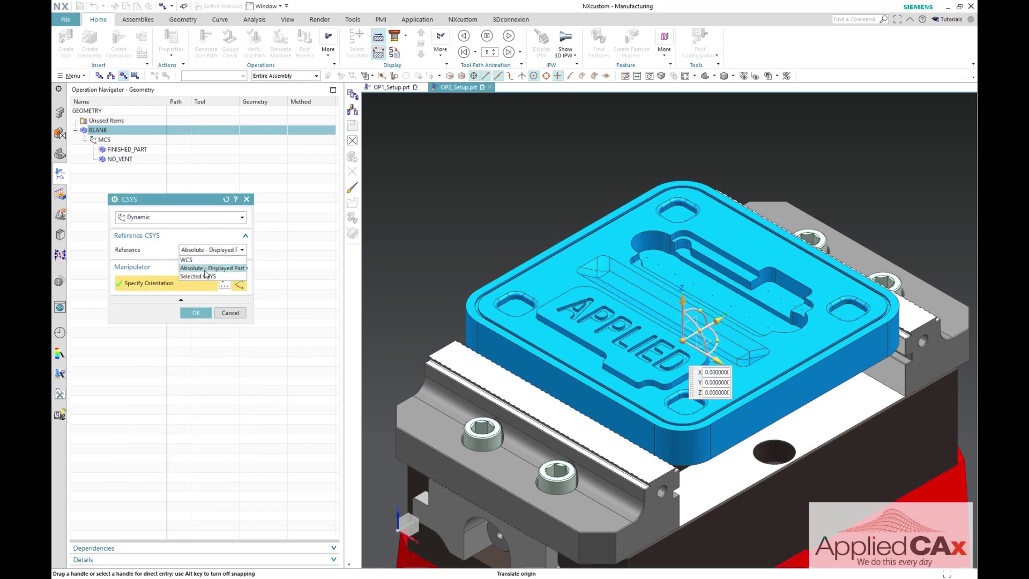
pyautogui.click(205, 278)
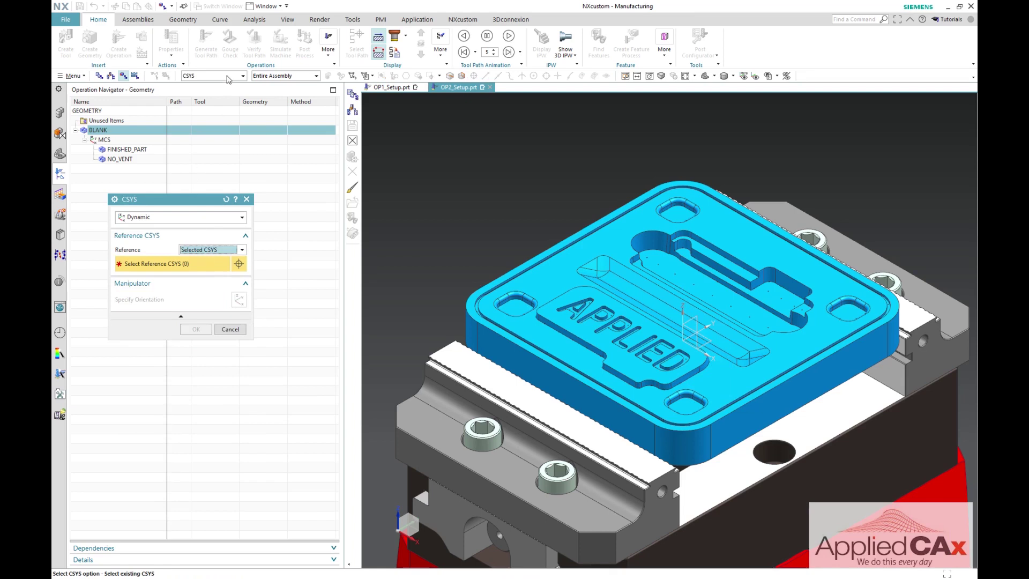
pyautogui.click(274, 78)
pyautogui.click(273, 87)
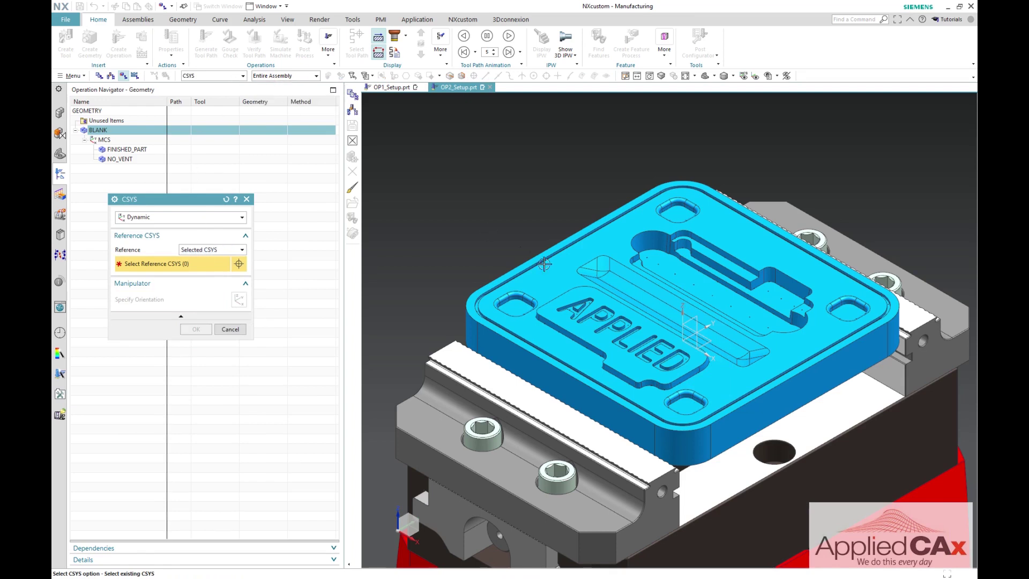
pyautogui.click(690, 335)
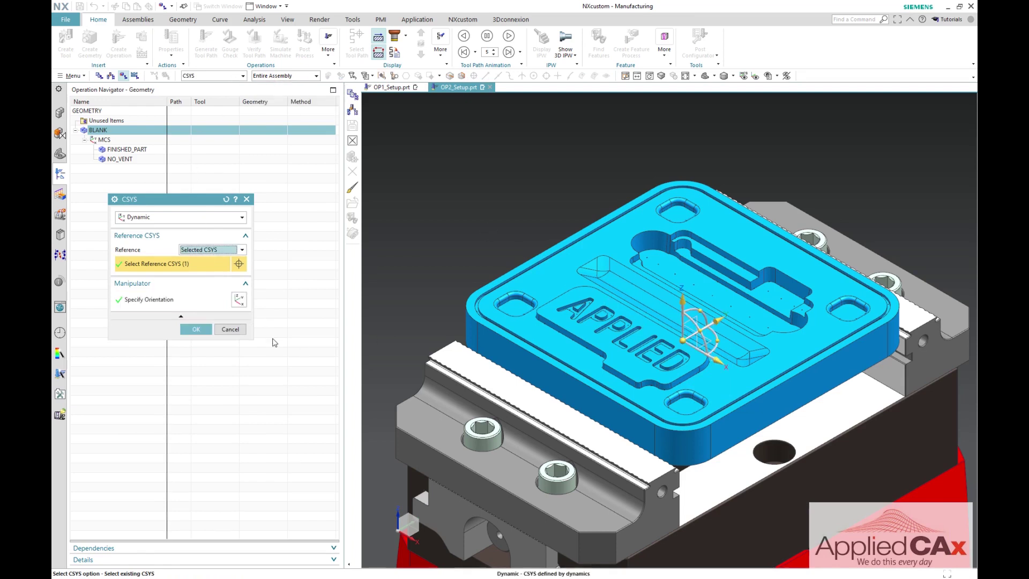
pyautogui.click(194, 329)
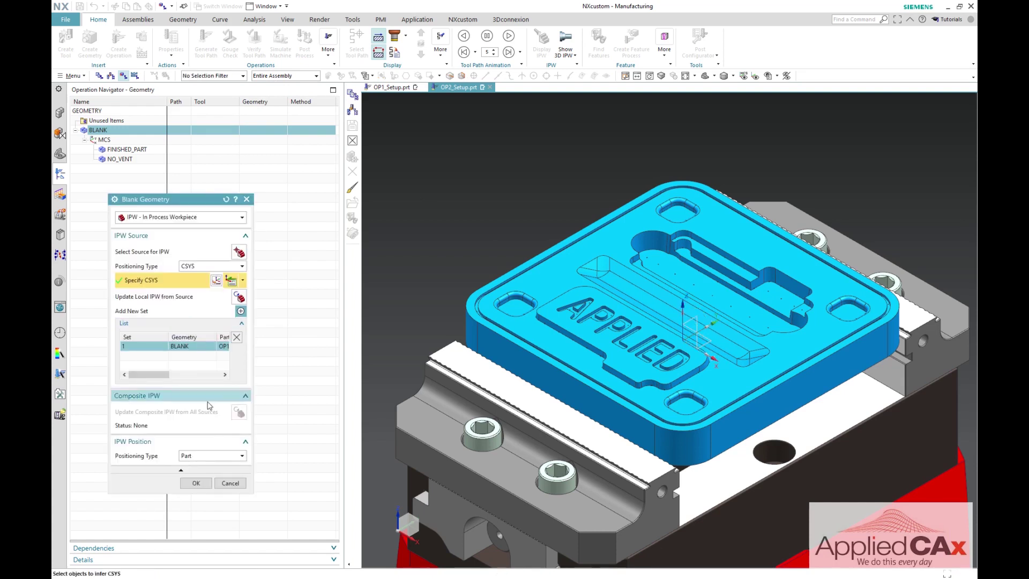
# - Update the local IPW from its source, accept the blank geometry, and display the blank to check it before closing the workpiece
pyautogui.click(239, 298)
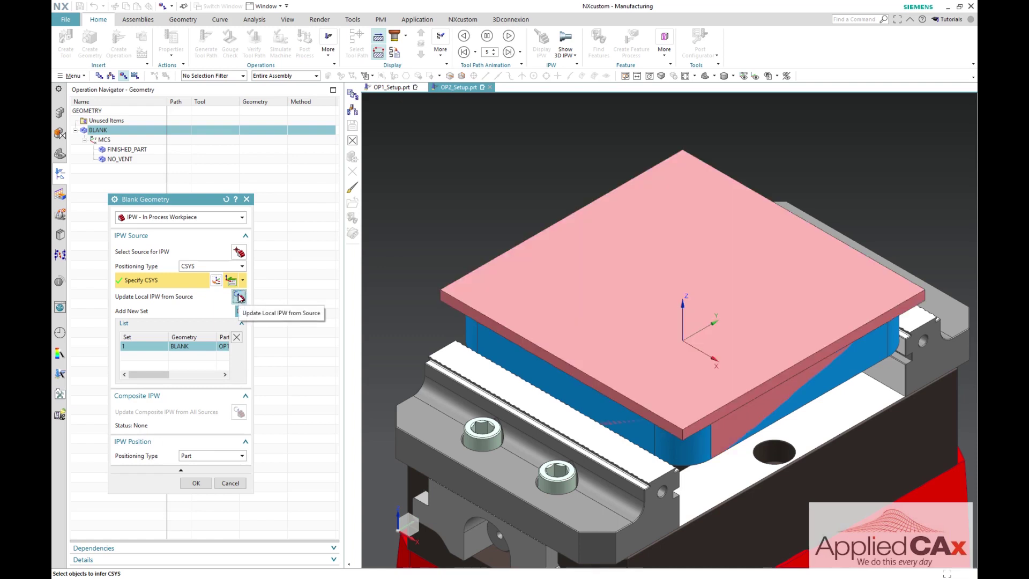
pyautogui.click(194, 483)
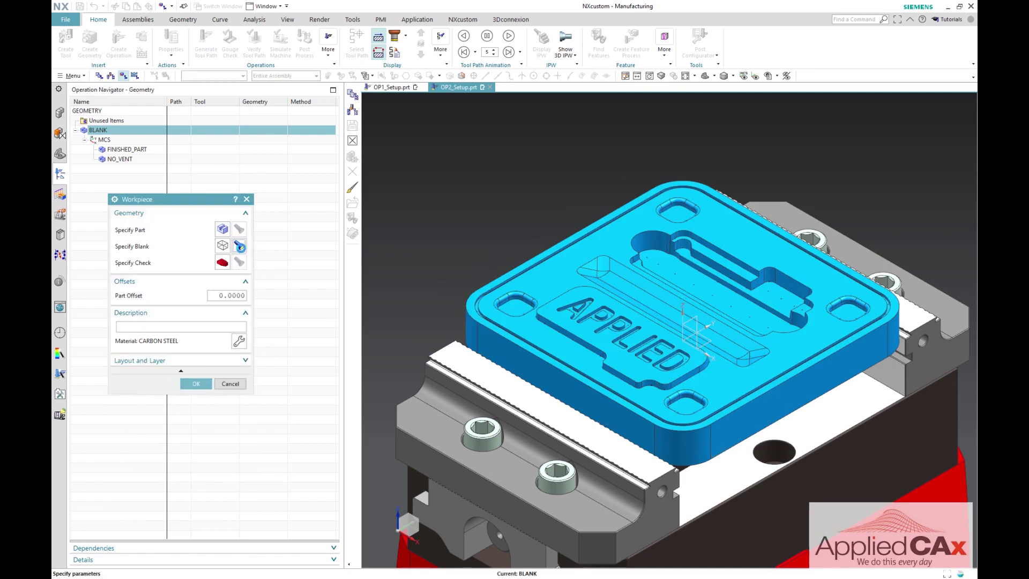
pyautogui.click(240, 246)
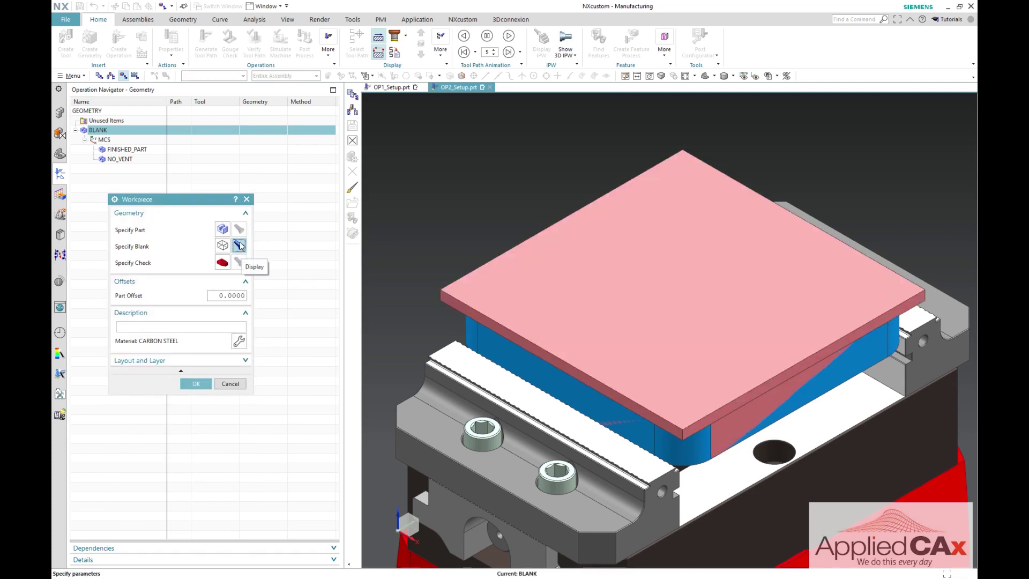
pyautogui.click(196, 384)
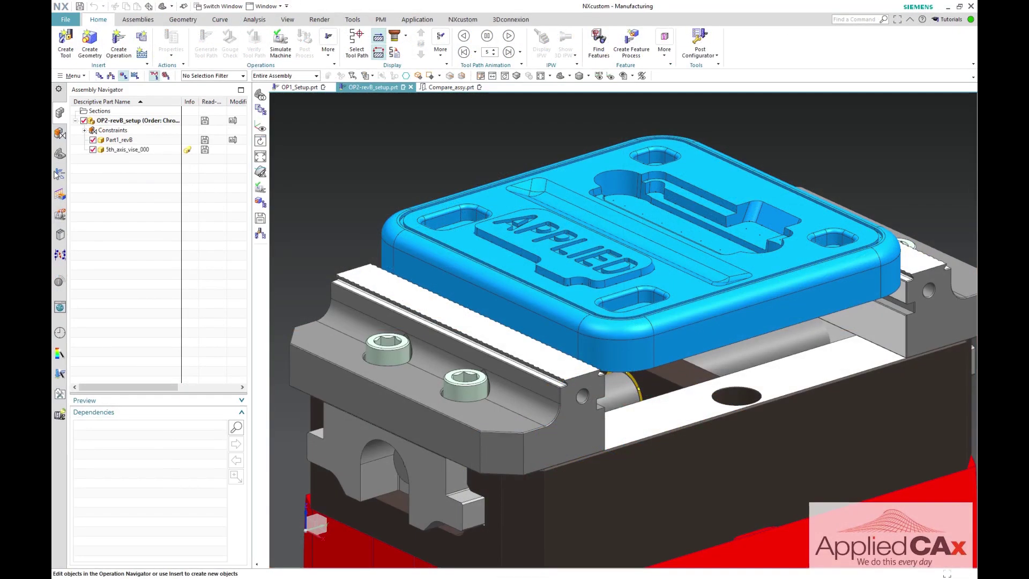
# - Update the local IPW from its source in the blank geometry of the BLANK group in OP2-revB_setup.prt, and accept the workpiece
pyautogui.click(58, 174)
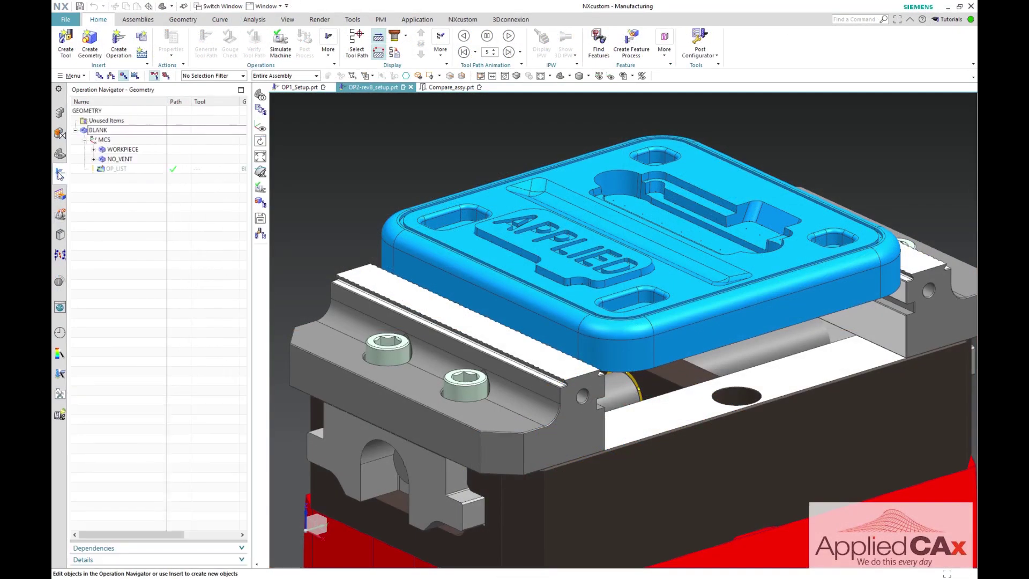
pyautogui.click(100, 132)
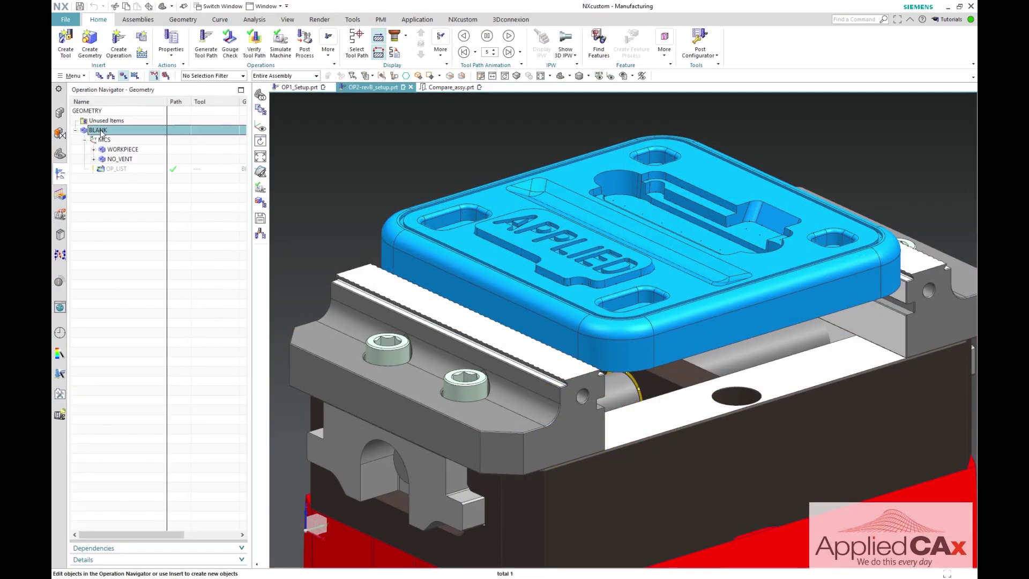
pyautogui.rightClick(102, 133)
pyautogui.click(120, 137)
pyautogui.click(201, 221)
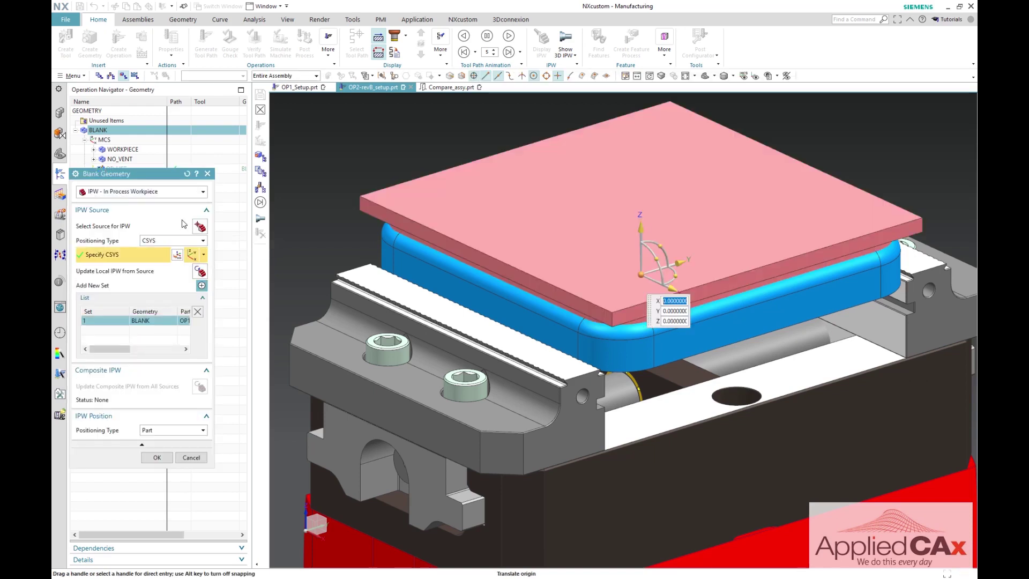
pyautogui.click(201, 274)
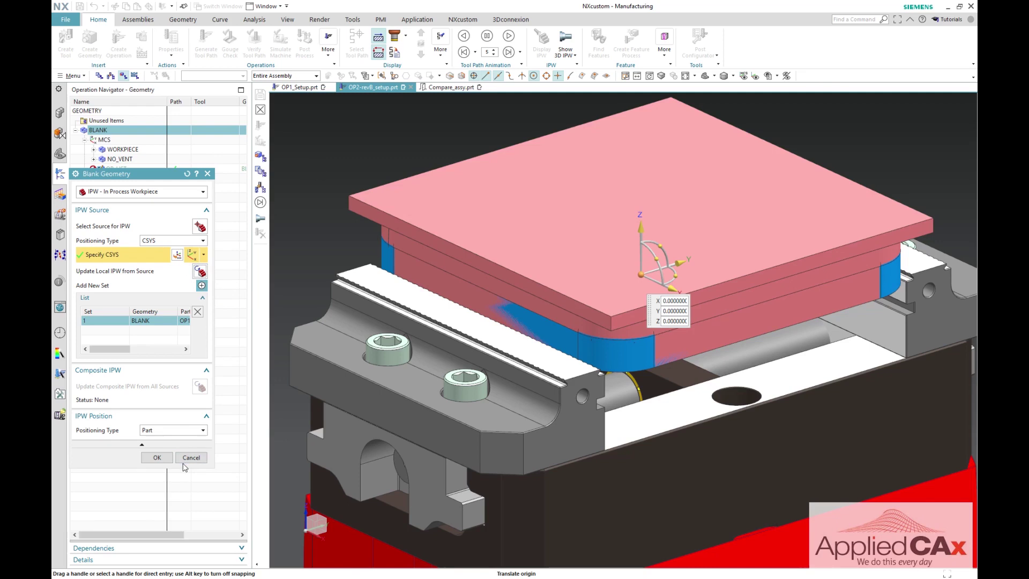
pyautogui.click(157, 458)
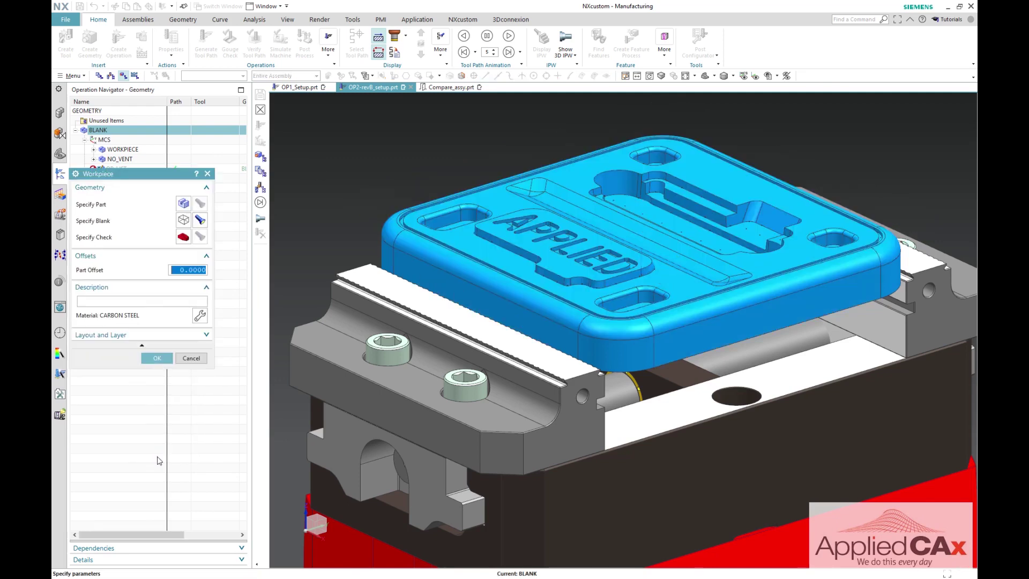
pyautogui.click(157, 358)
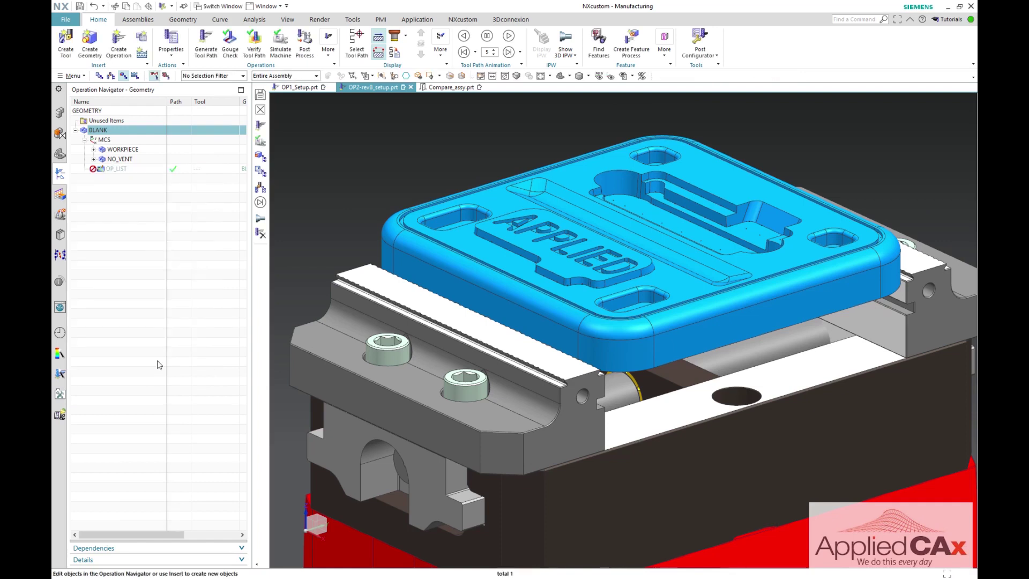
# - Show the operations in program order, generate the tool paths of the whole PROGRAM group, and accept the generated paths
pyautogui.click(98, 75)
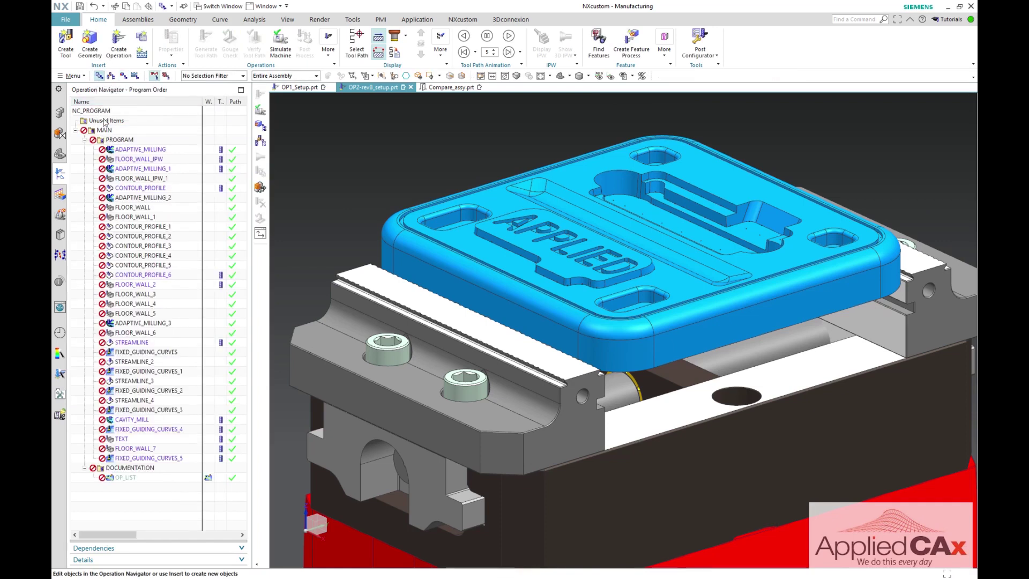
pyautogui.rightClick(118, 140)
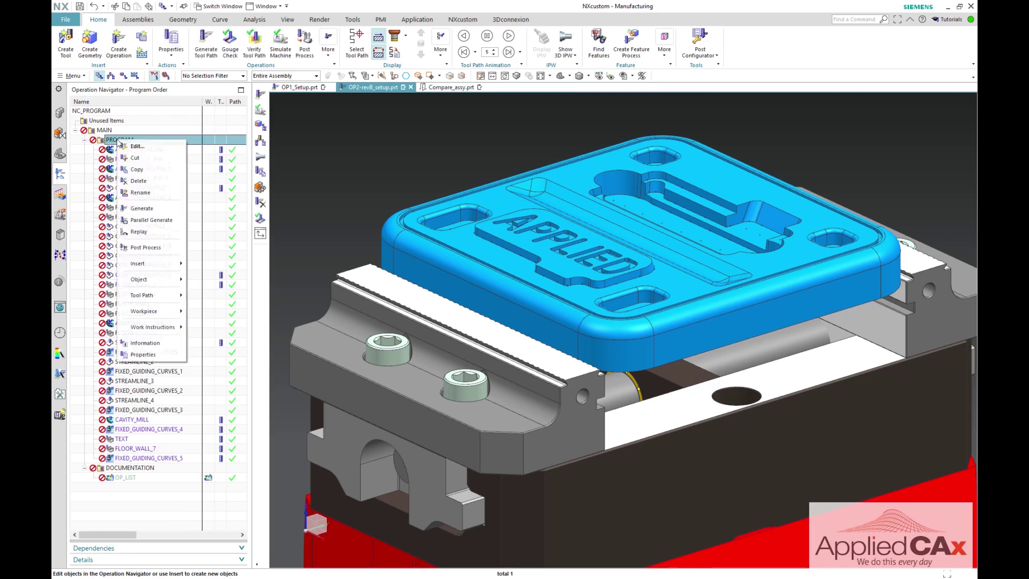
pyautogui.click(142, 209)
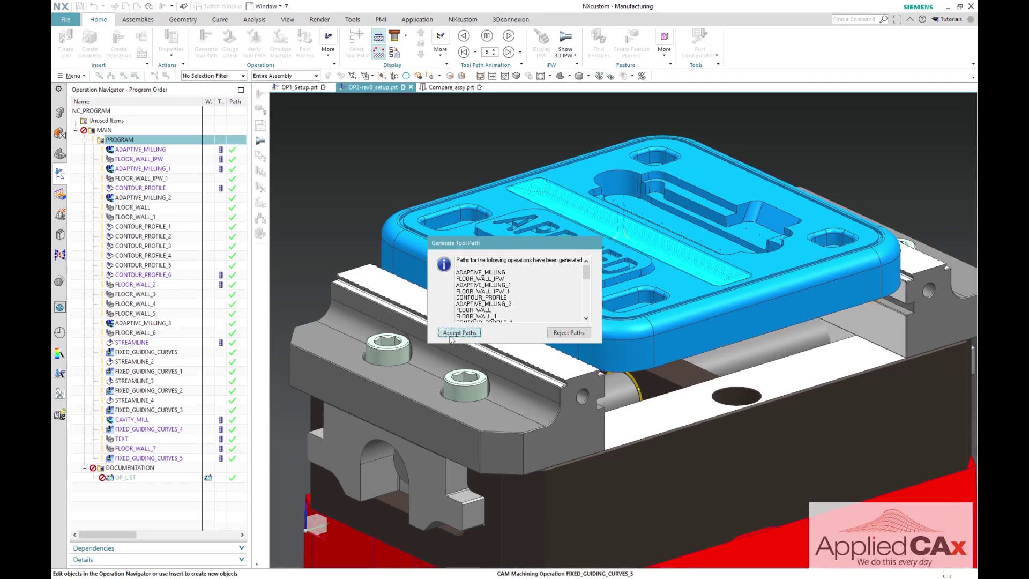
pyautogui.click(450, 337)
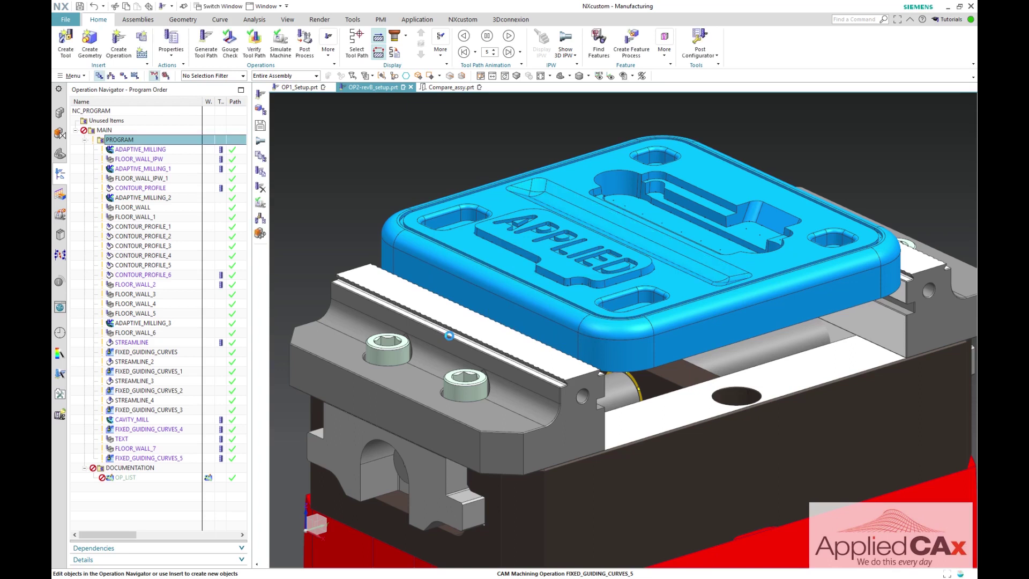